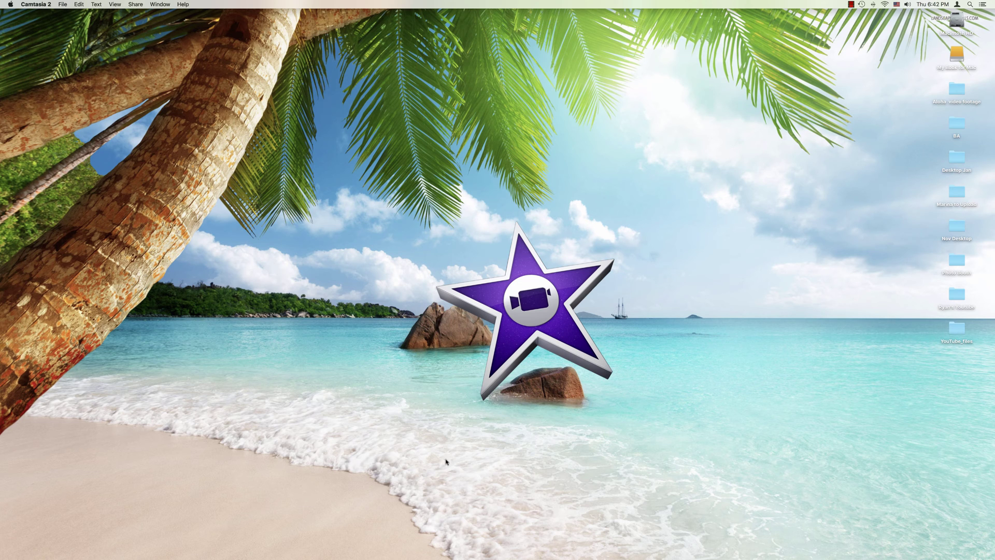
Launch iMovie from its Dock icon.
left_click(441, 557)
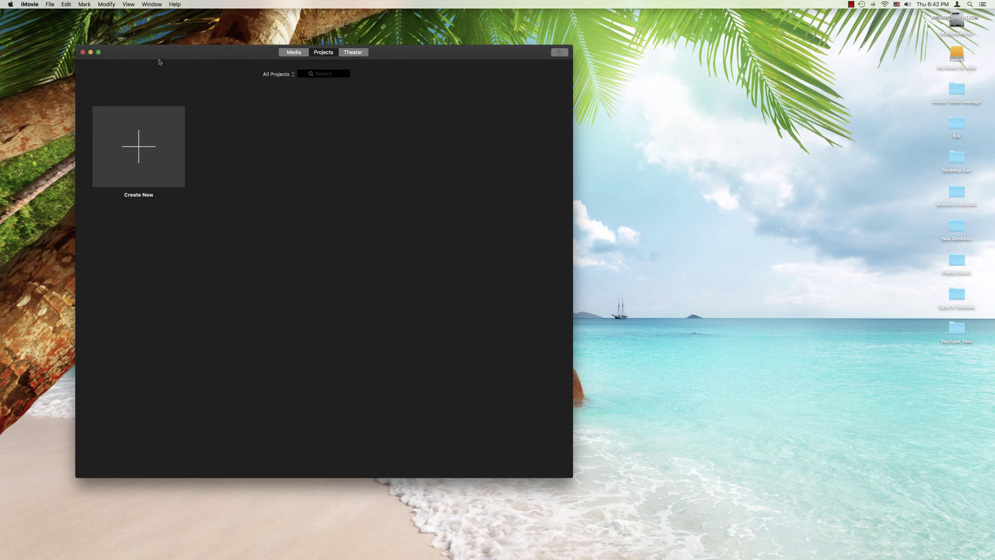
Choose File > Open Library > New… to begin a library named iMovie Library.
left_click(50, 5)
mouse_move(81, 71)
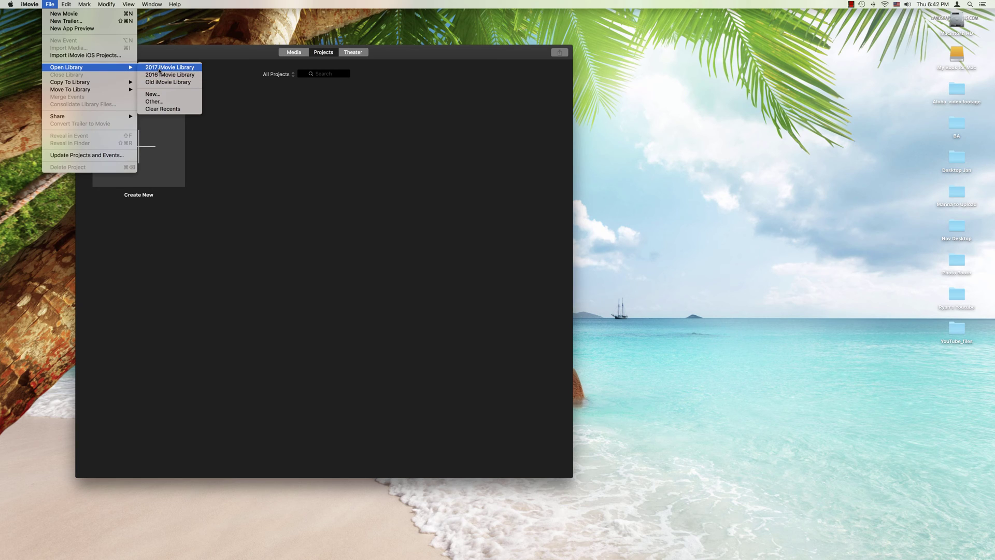
left_click(164, 95)
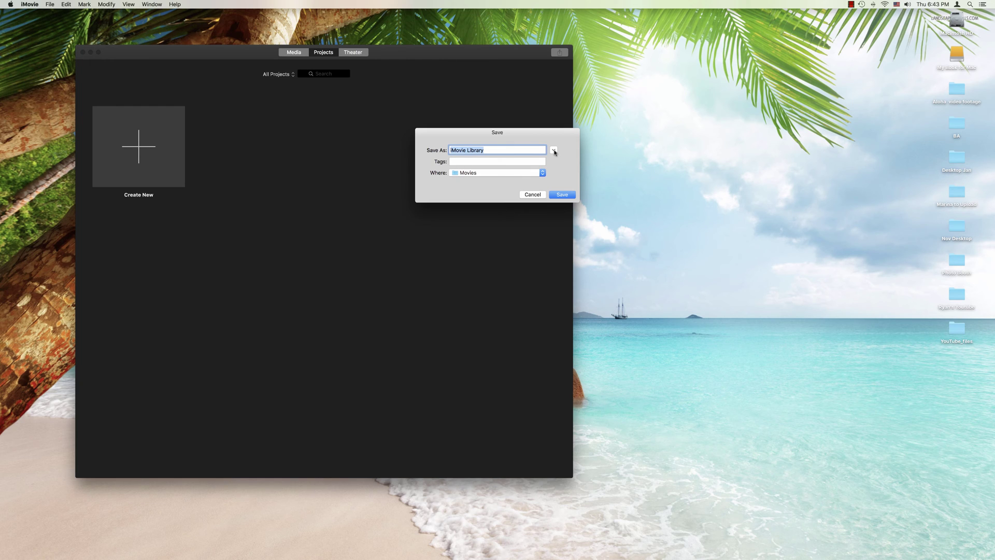
Save iMovie Library into the iMovie Library folder on the My Book for Mac drive.
left_click(553, 151)
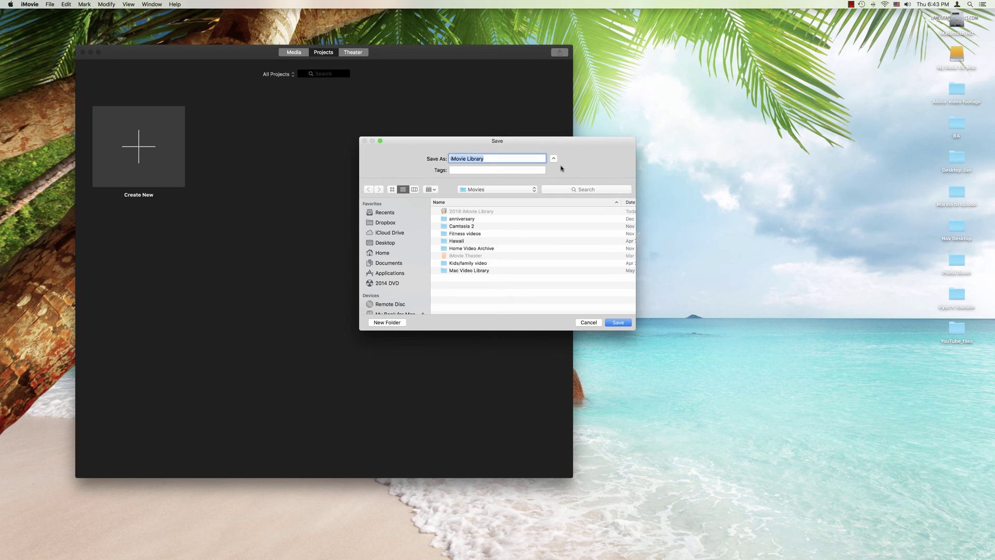
scroll(398, 273, "down", 3)
left_click(397, 274)
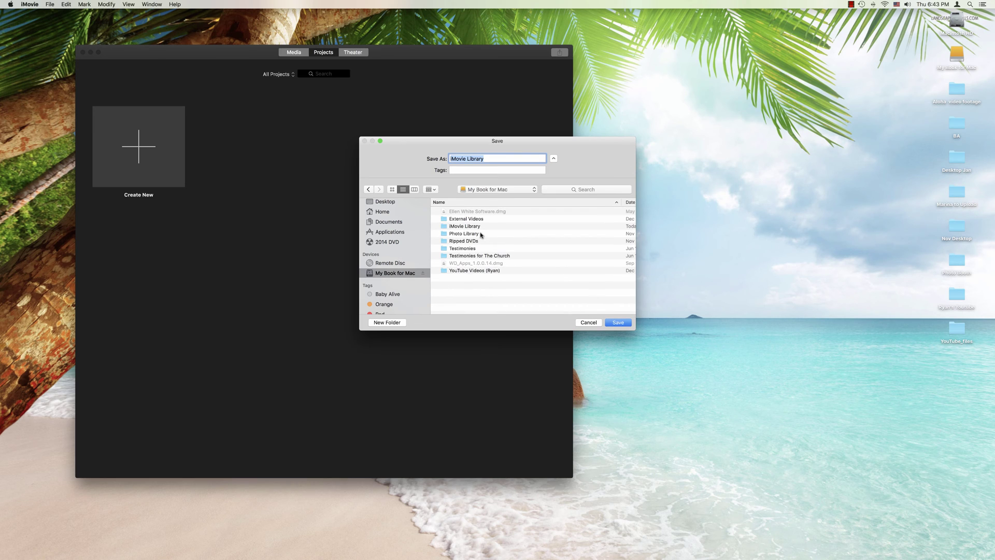
left_click(466, 227)
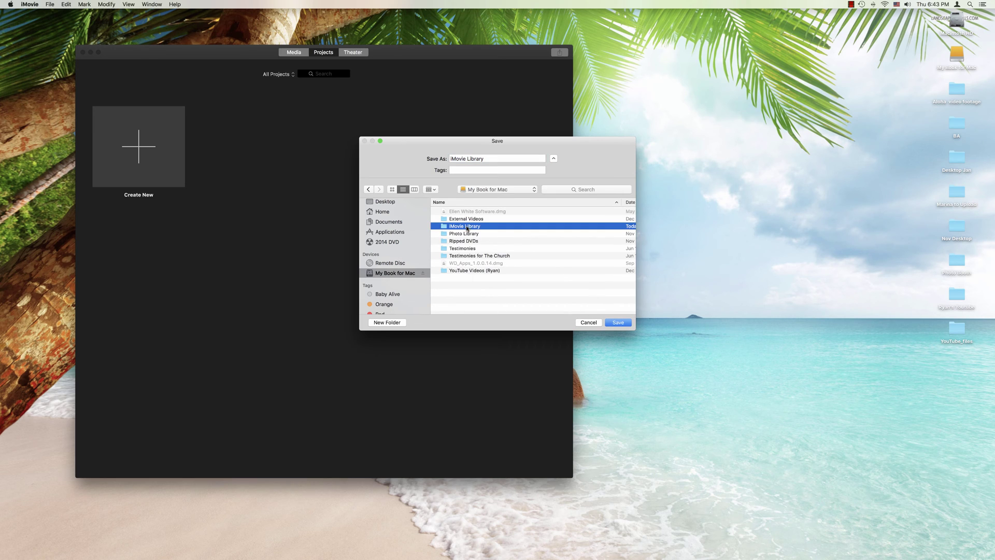
left_click(616, 324)
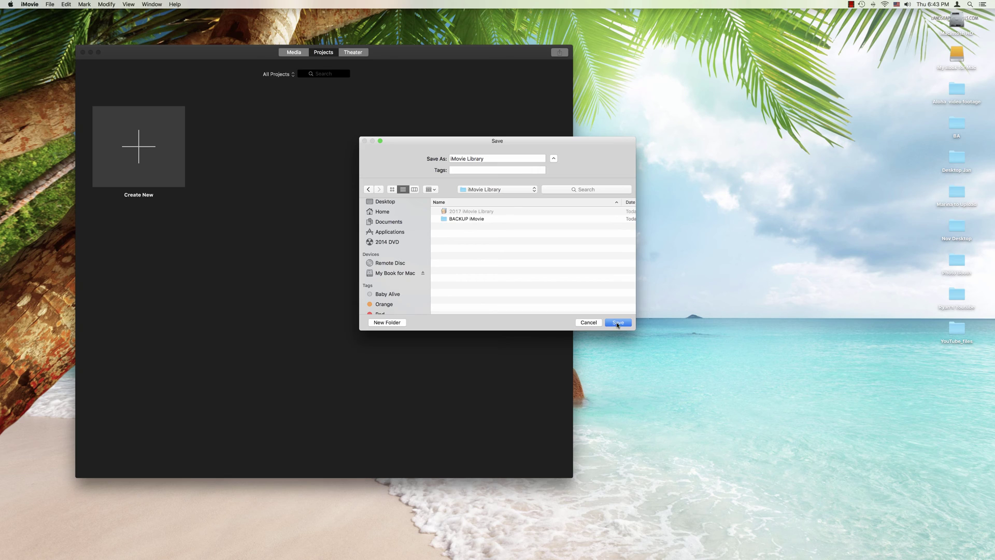
left_click(617, 324)
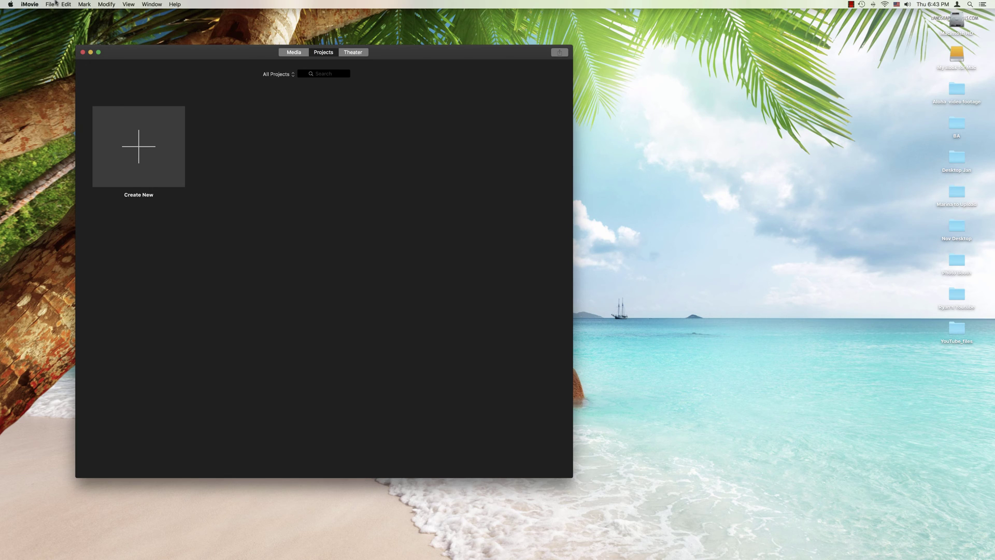
Check that iMovie Library is listed under File > Open Library, then dismiss the list.
left_click(52, 3)
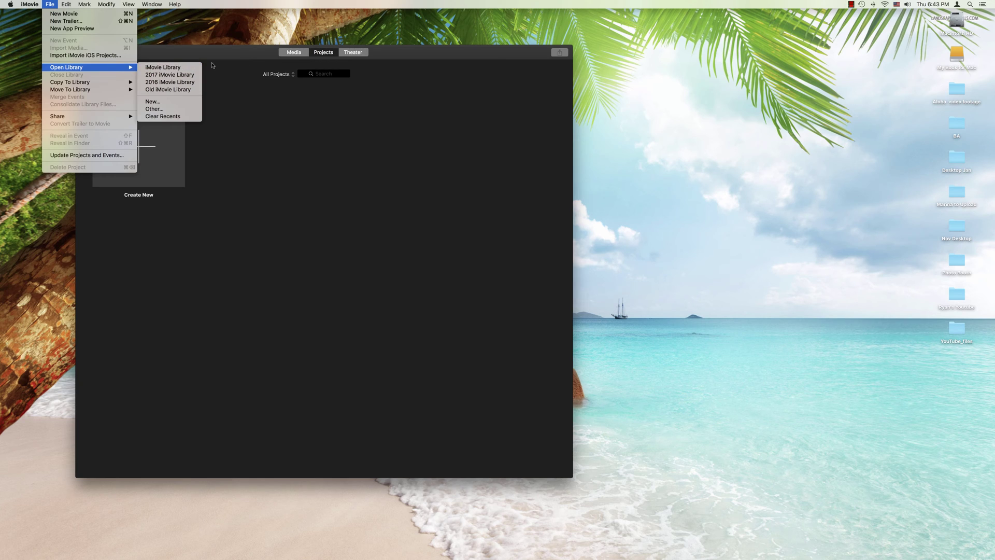
left_click(255, 108)
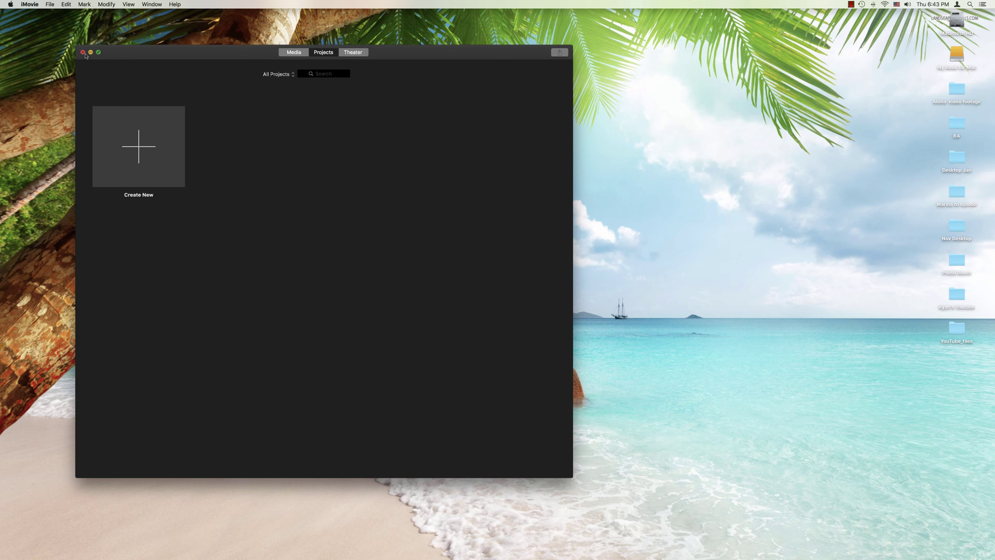
Close the iMovie window and Option-launch iMovie from the Dock to get the library chooser.
left_click(83, 52)
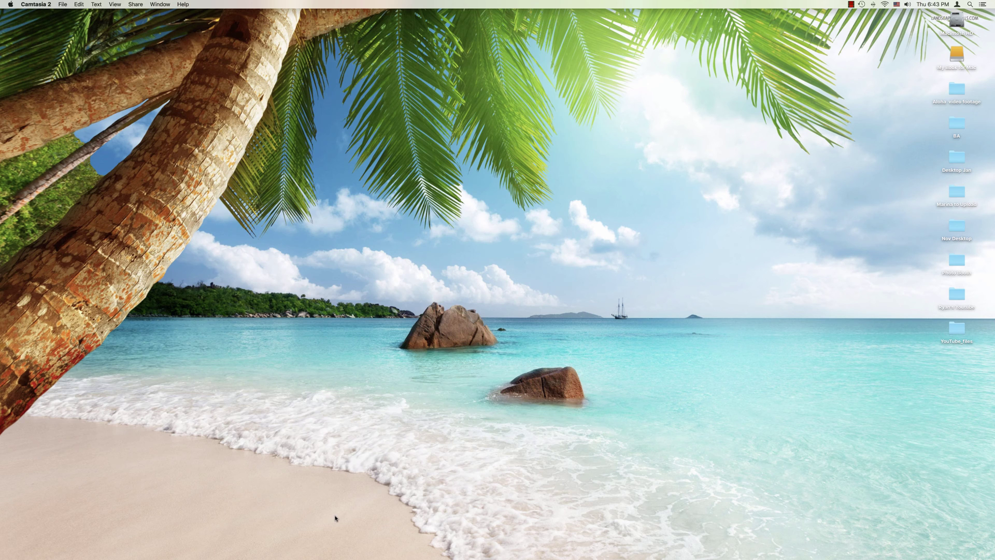
mouse_move(414, 557)
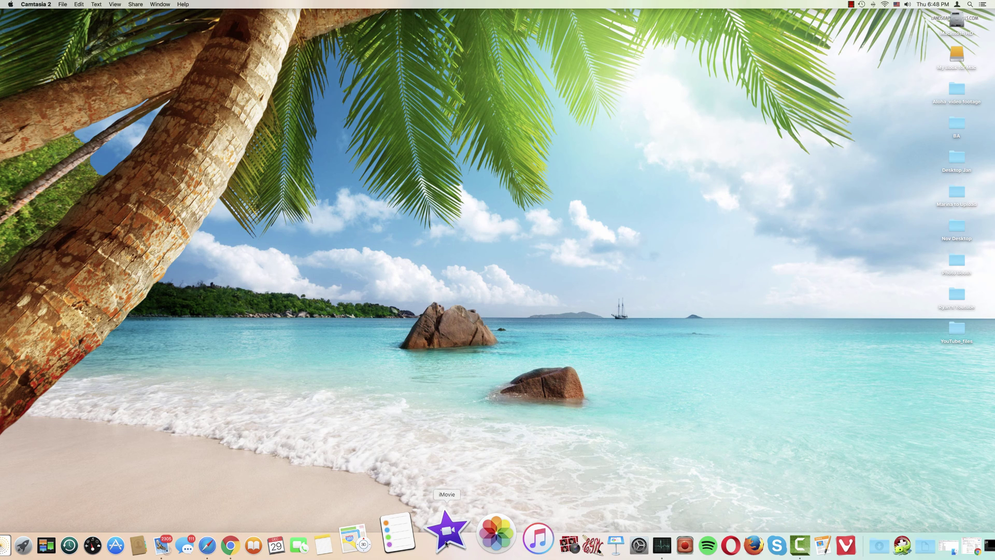
key("alt")
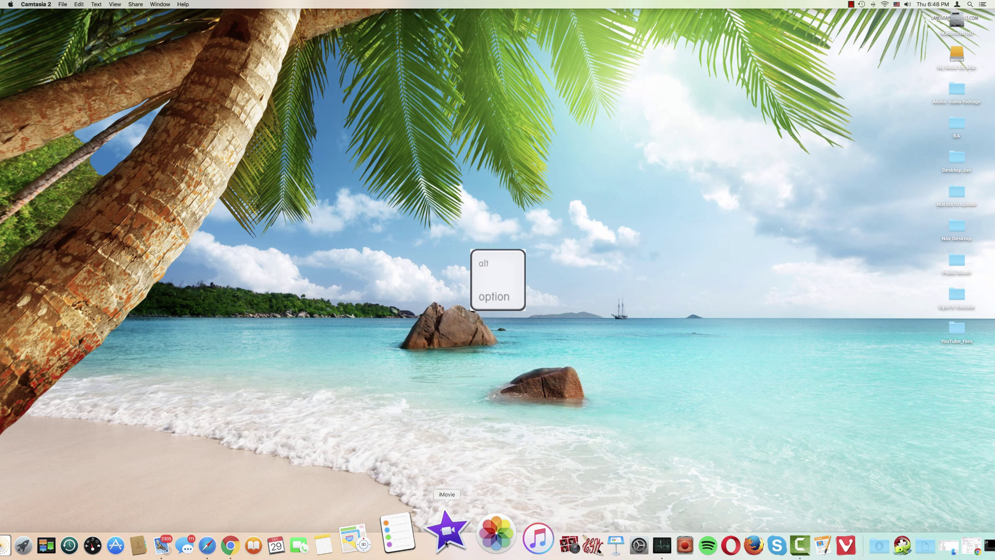
left_click(446, 543, "alt")
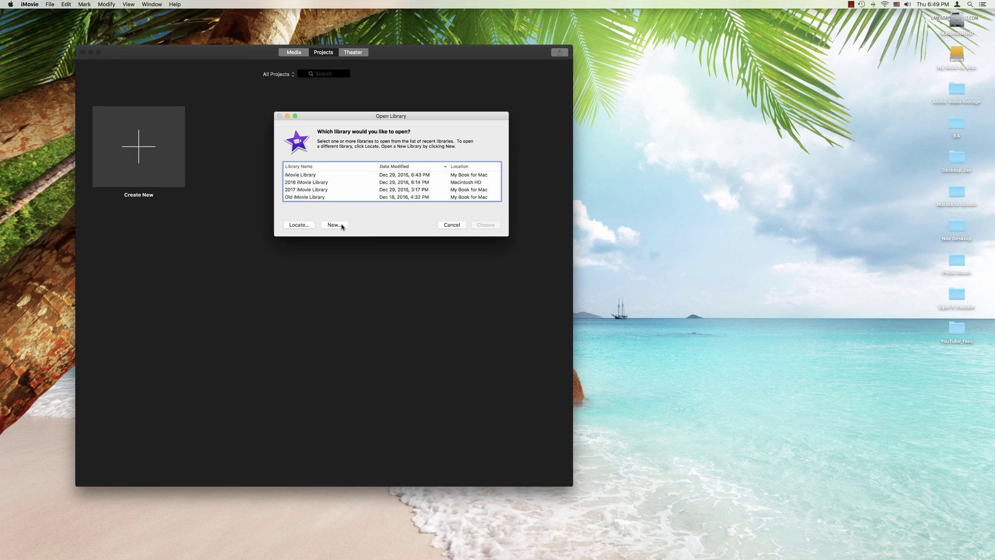
Create a new library from the chooser and save it as iMovie Library 1.
left_click(334, 225)
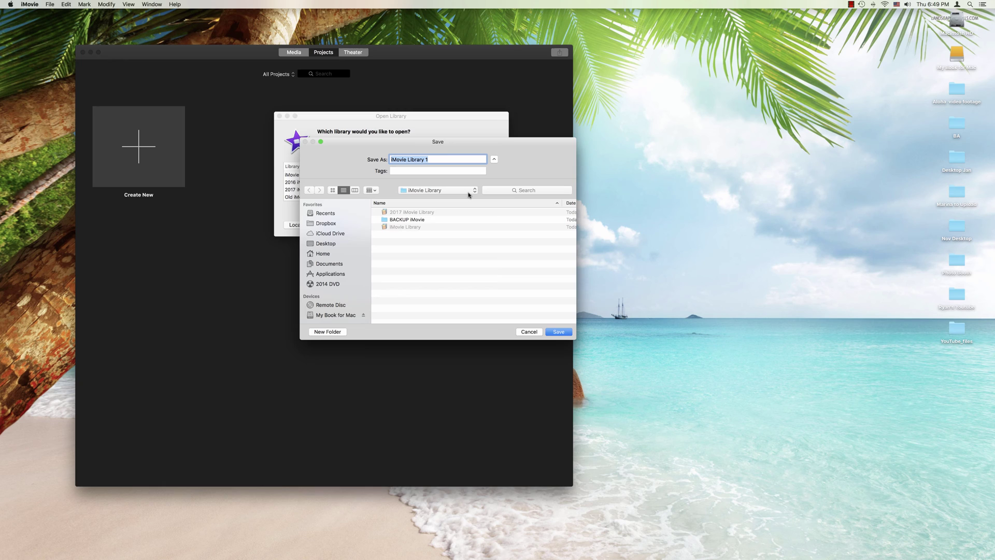
left_click(559, 332)
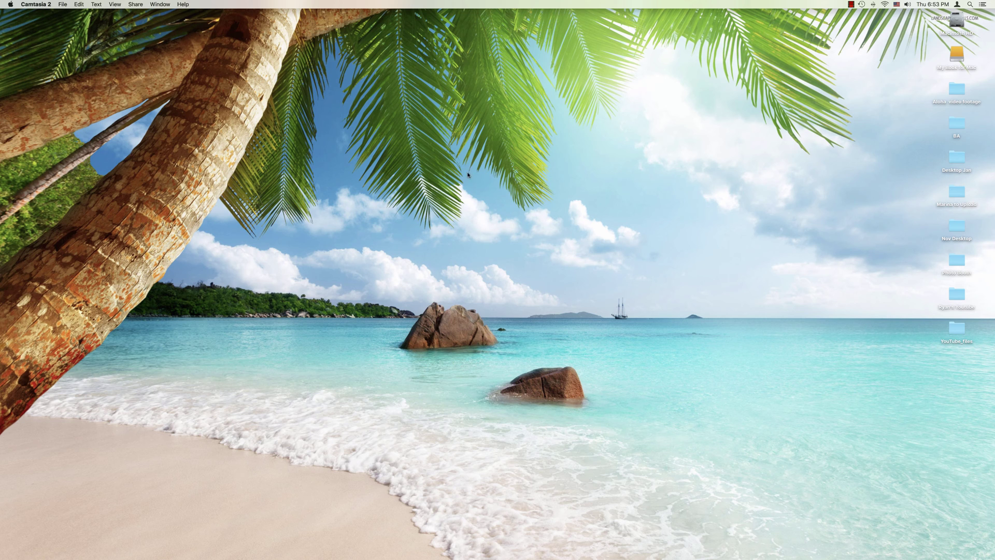
Relaunch iMovie and open 2016 iMovie Library from File > Open Library.
mouse_move(410, 556)
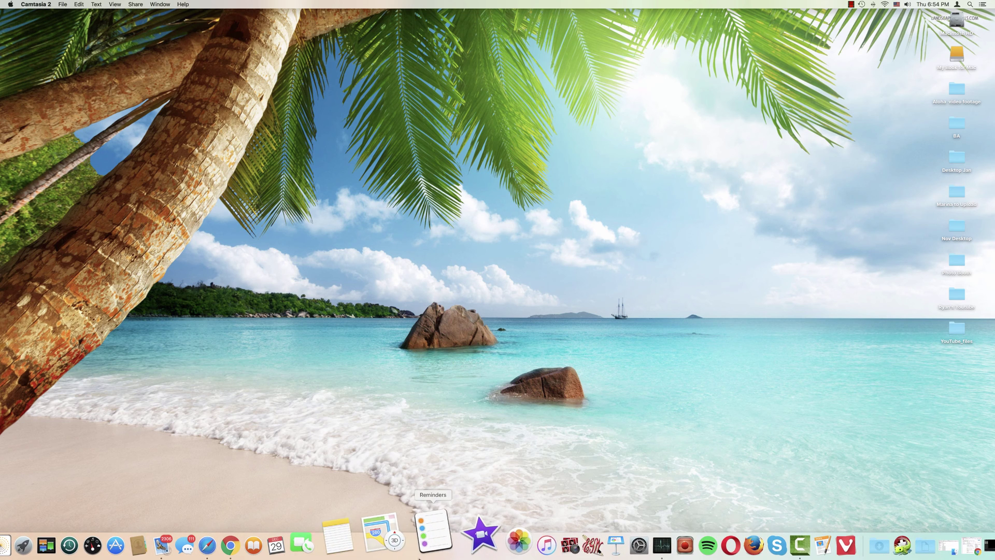
left_click(443, 548)
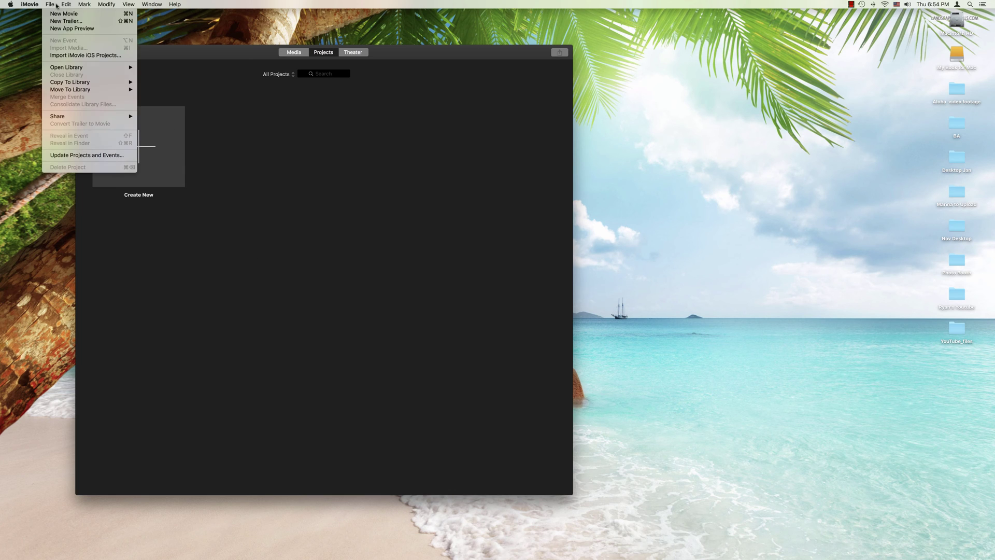
mouse_move(77, 69)
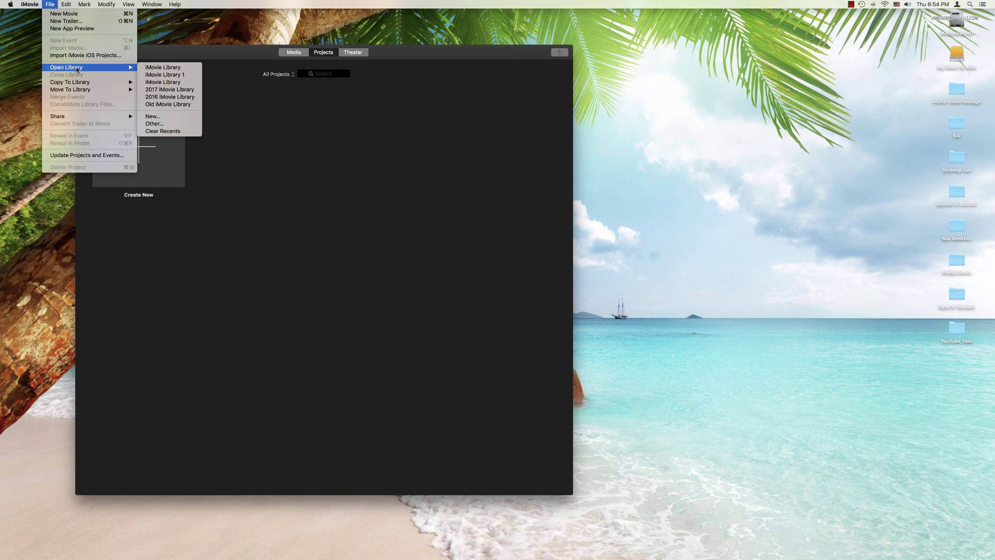
left_click(167, 97)
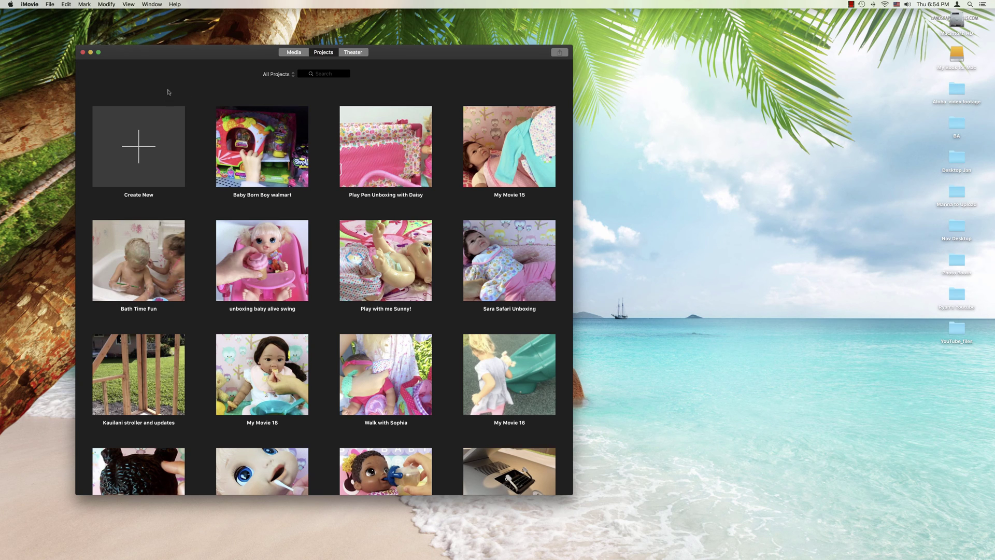
Move the iMovie window, minimize it, and restore it from the Dock.
left_click_drag(95, 55, 133, 79)
left_click(130, 77)
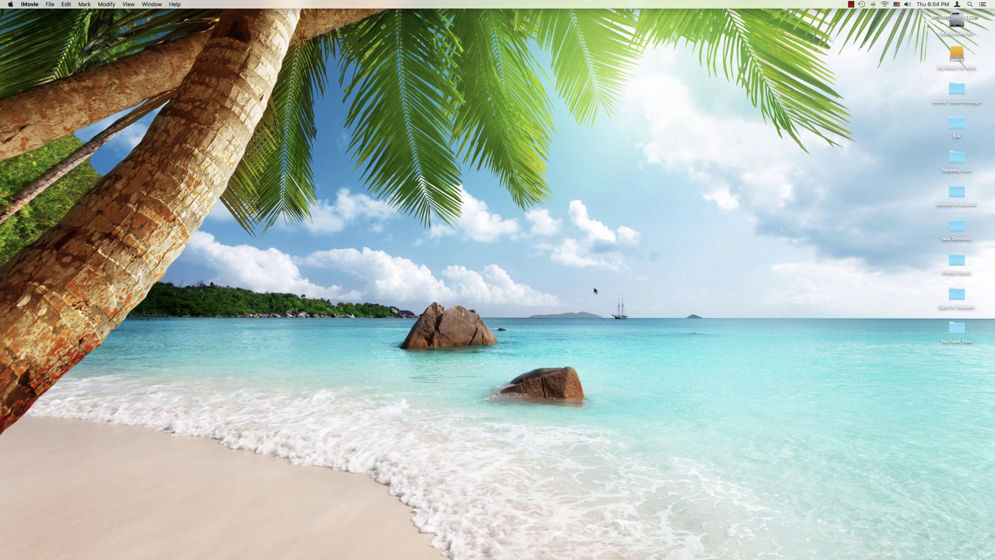
mouse_move(831, 534)
left_click(974, 545)
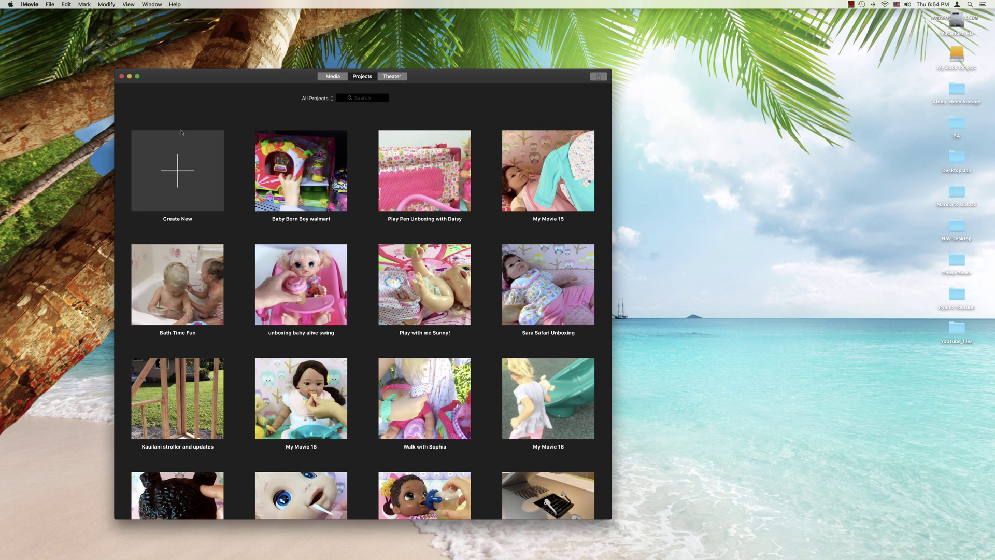
left_click_drag(242, 79, 148, 190)
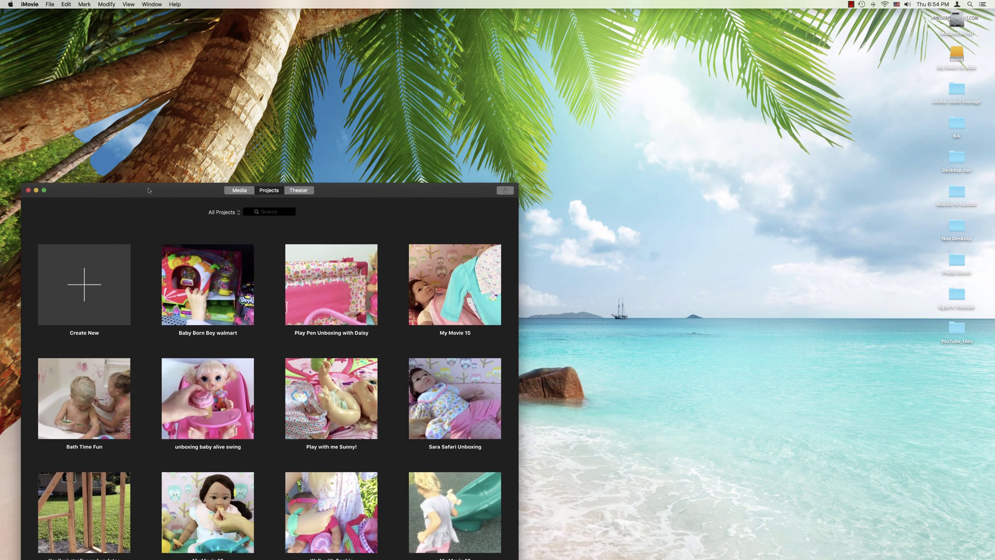
Open Old iMovie Library from File > Open Library, then close the iMovie window.
left_click(48, 4)
mouse_move(80, 68)
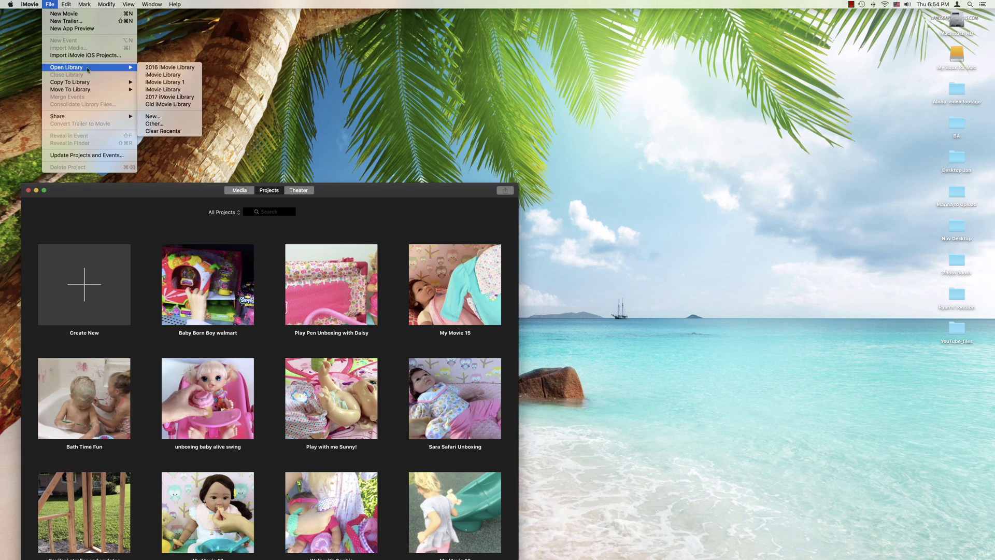
left_click(158, 104)
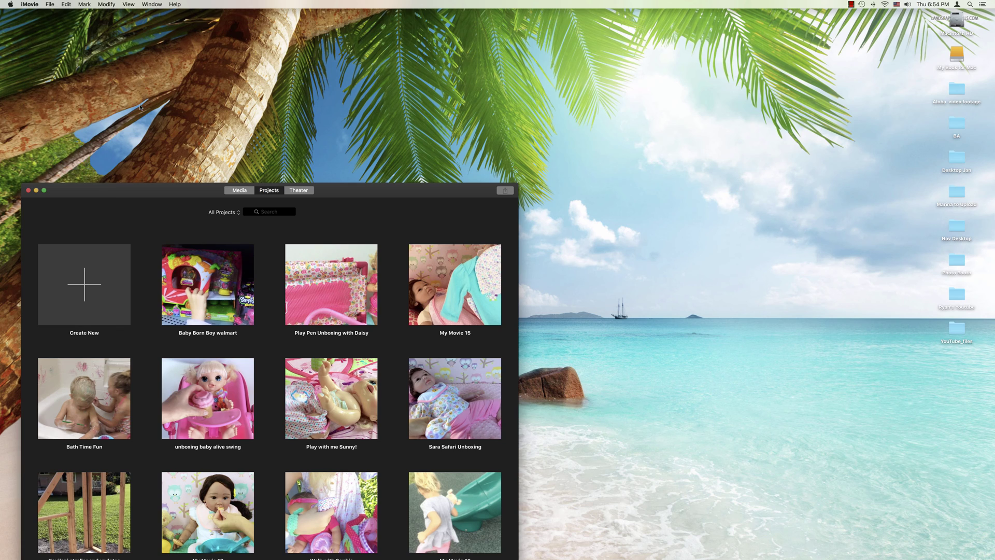
left_click(50, 4)
mouse_move(103, 68)
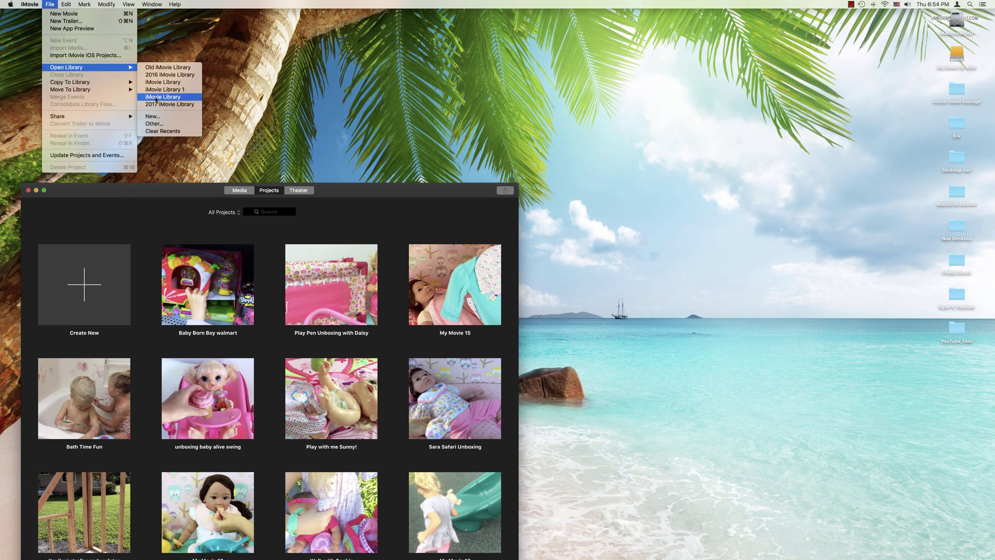
left_click(162, 68)
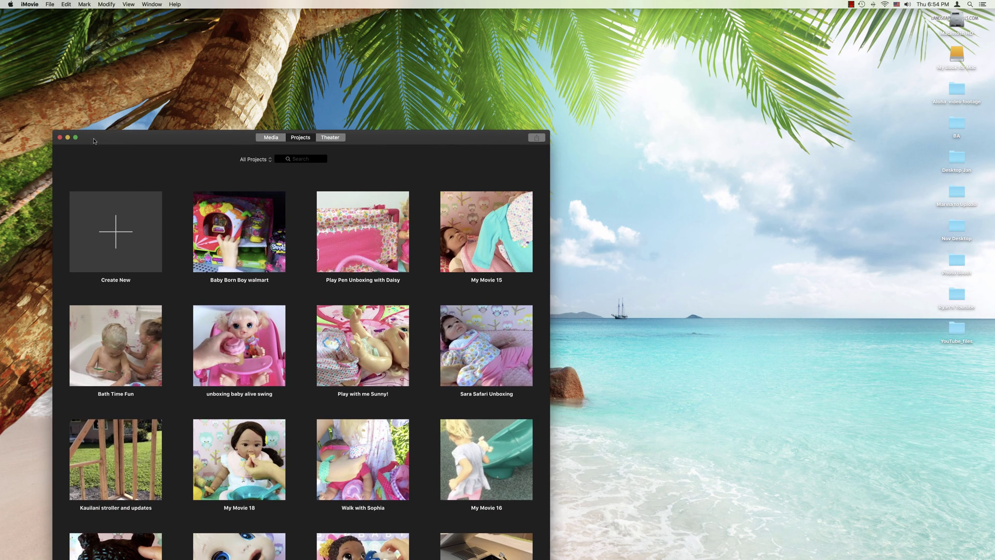
left_click(61, 137)
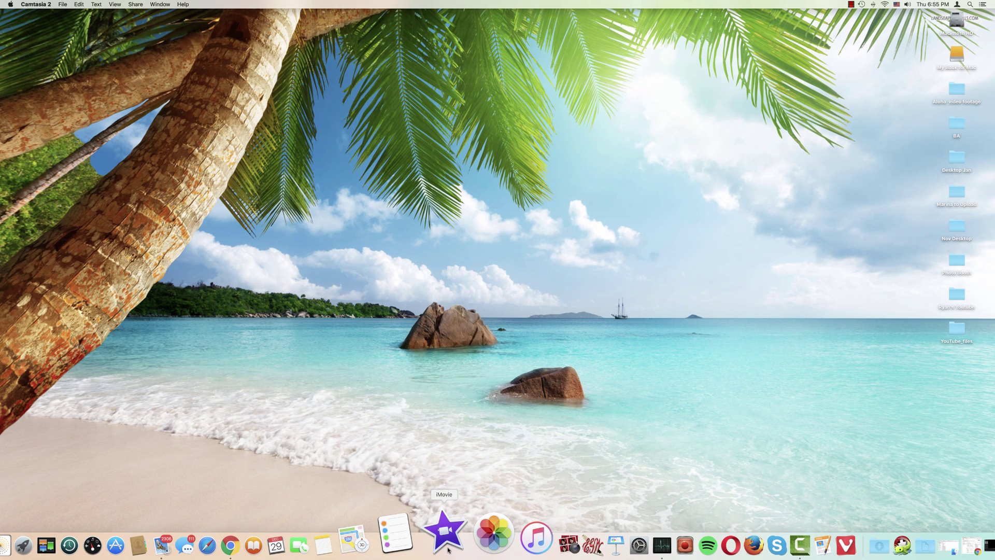
Relaunch iMovie into the library chooser and select 2017 iMovie Library from the list.
left_click(449, 550)
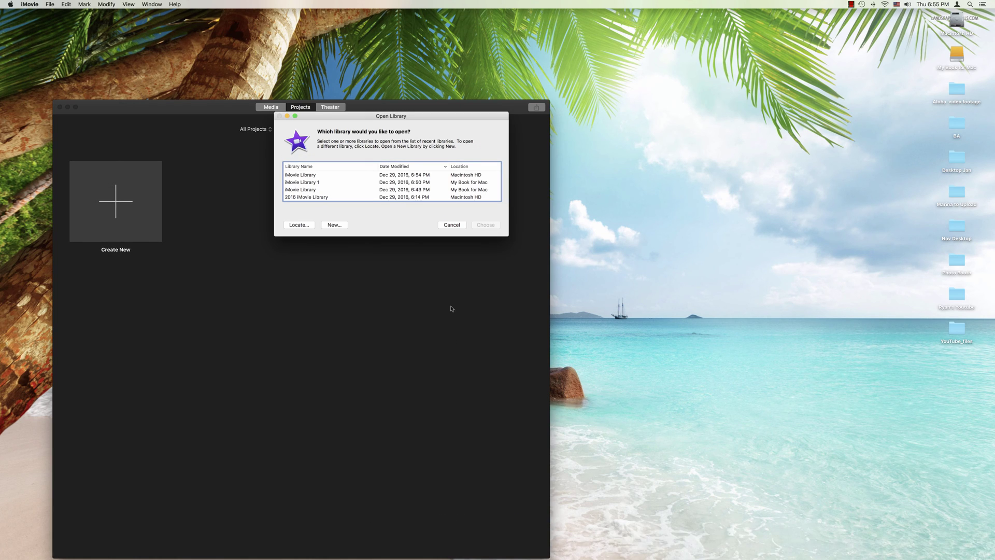
scroll(348, 188, "down", 1)
scroll(347, 187, "up", 2)
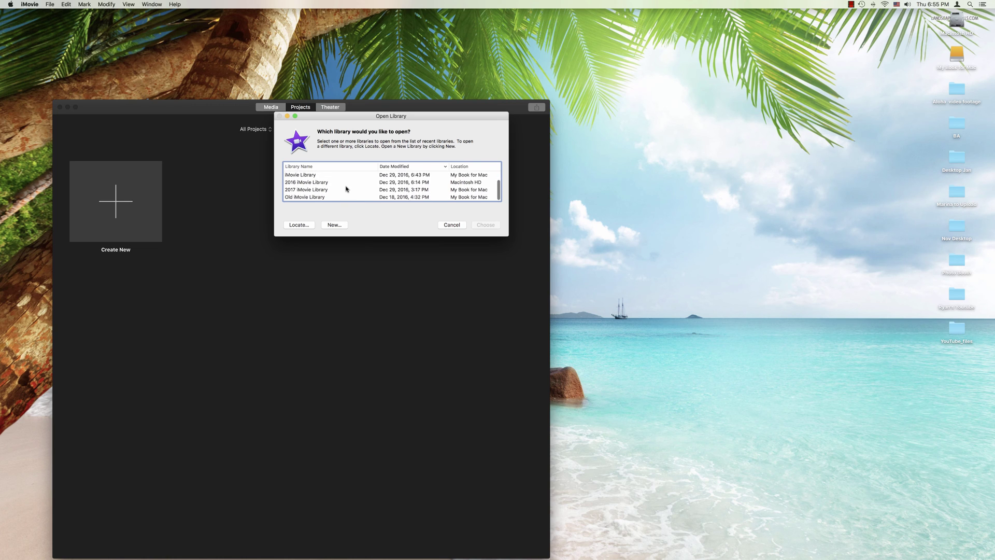
scroll(346, 190, "down", 2)
left_click(319, 190)
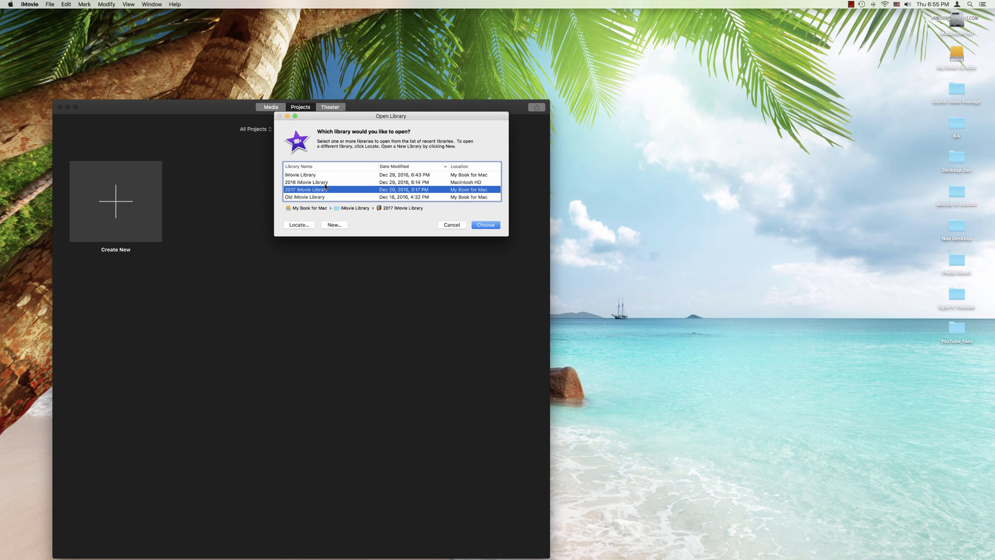
left_click(325, 182)
left_click(325, 189)
left_click(325, 197)
left_click(324, 182)
left_click(320, 175)
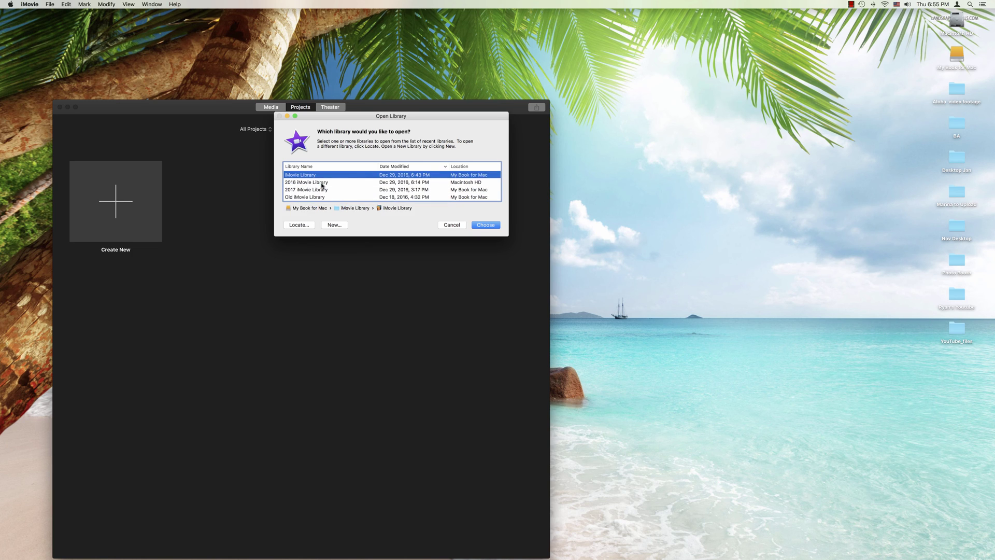
left_click(322, 182)
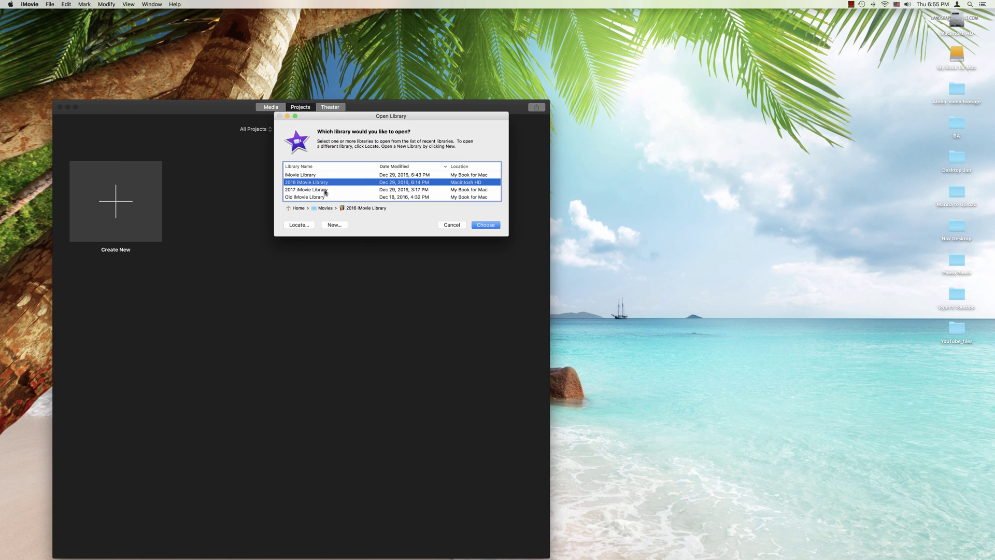
left_click(325, 190)
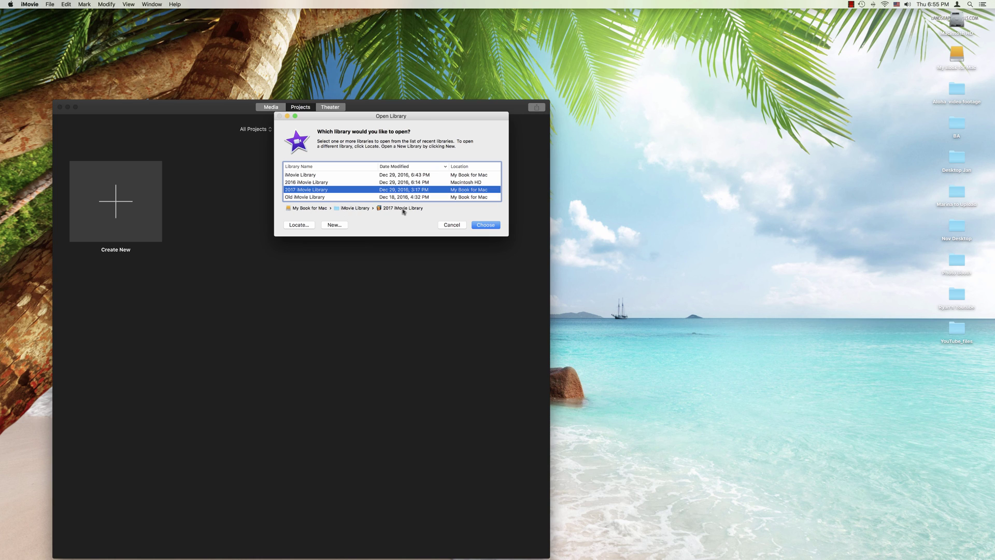
left_click(337, 197)
left_click(328, 183)
left_click(325, 176)
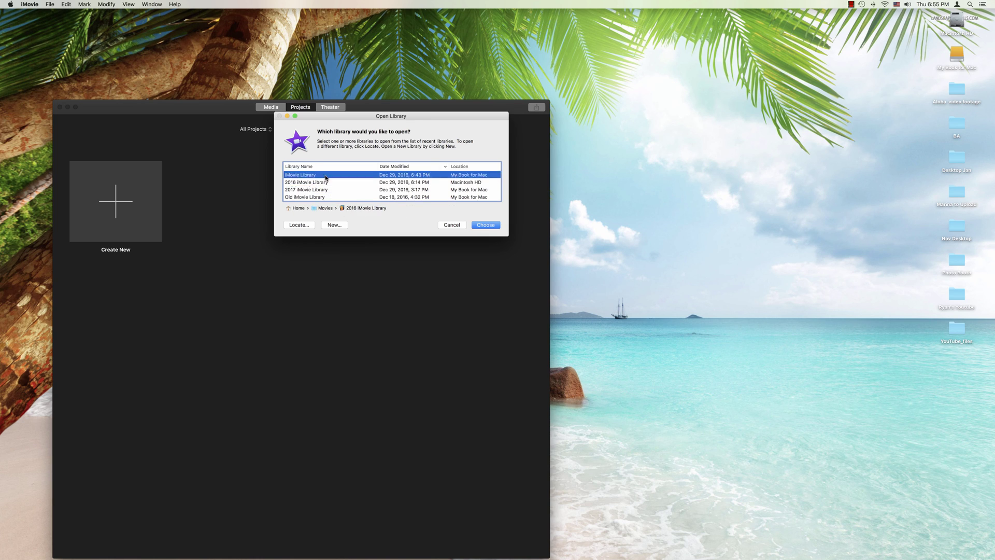